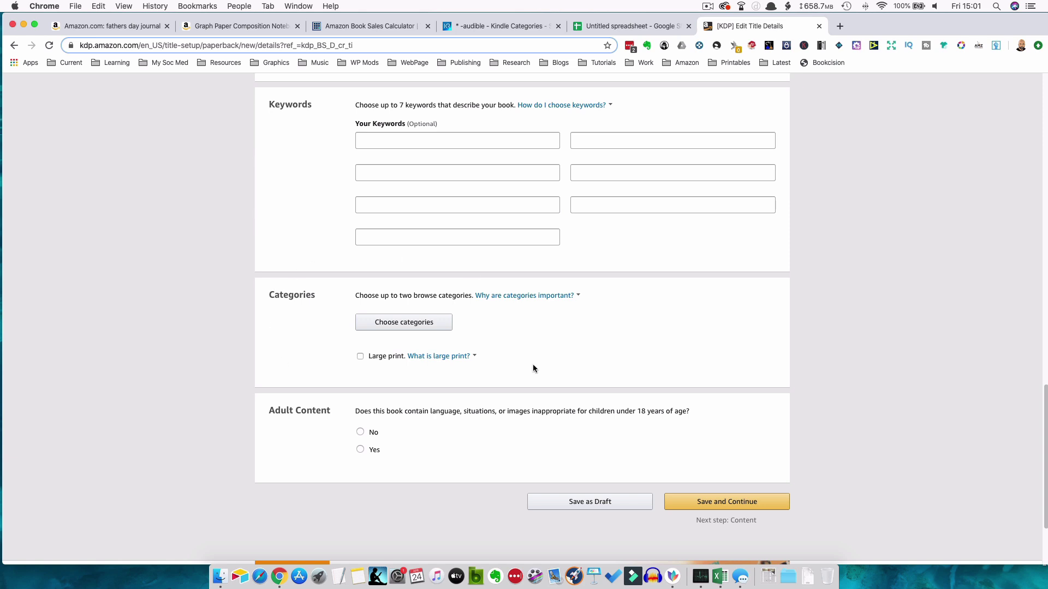
Step: Open KDP's category chooser and browse the Bibles > Christian Standard Bible branch
left_click(393, 322)
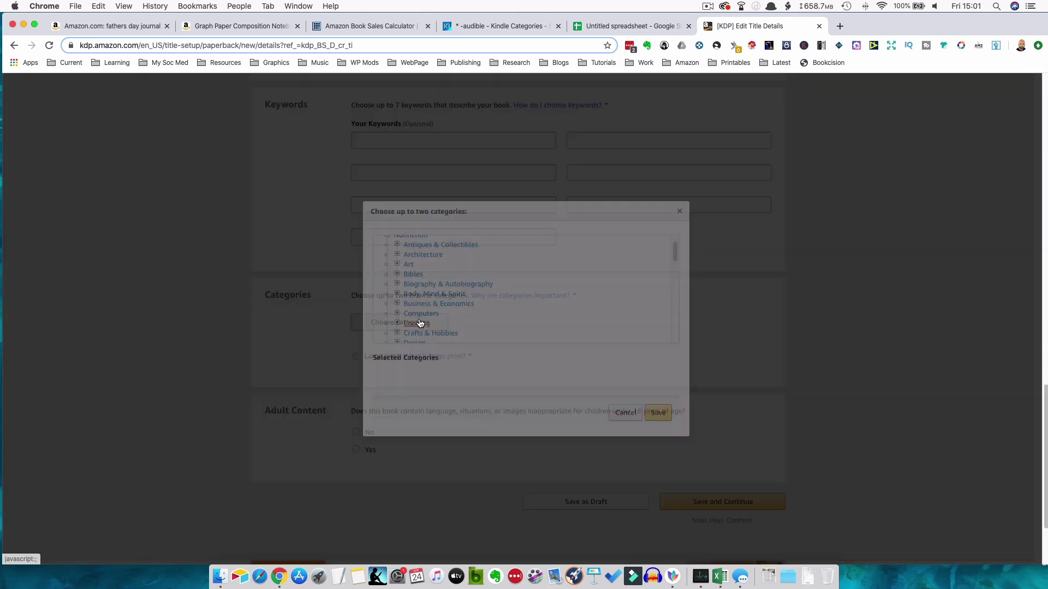
left_click(398, 275)
left_click(407, 294)
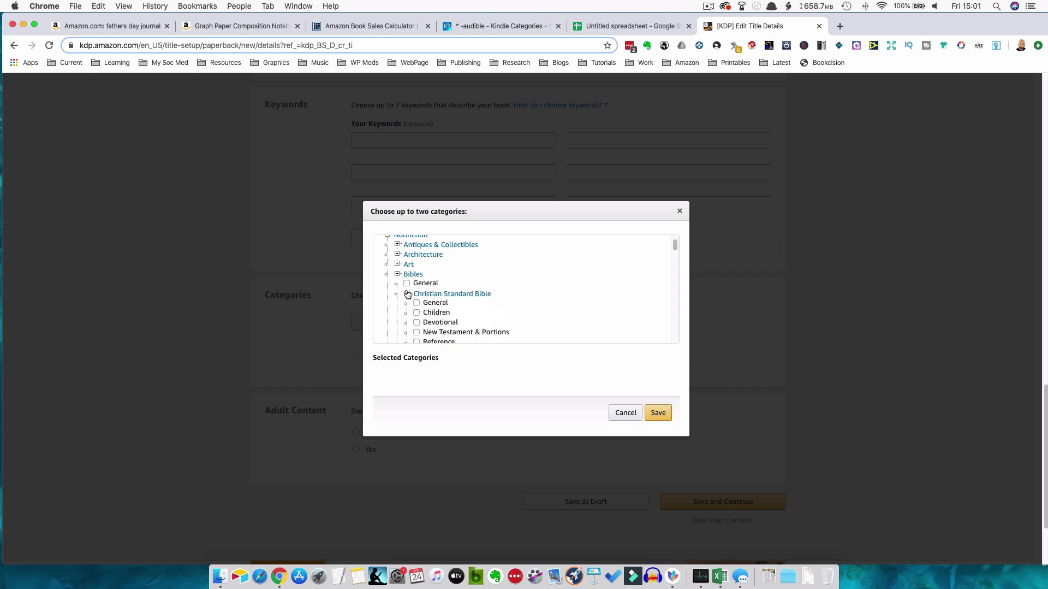
left_click(407, 293)
left_click(397, 274)
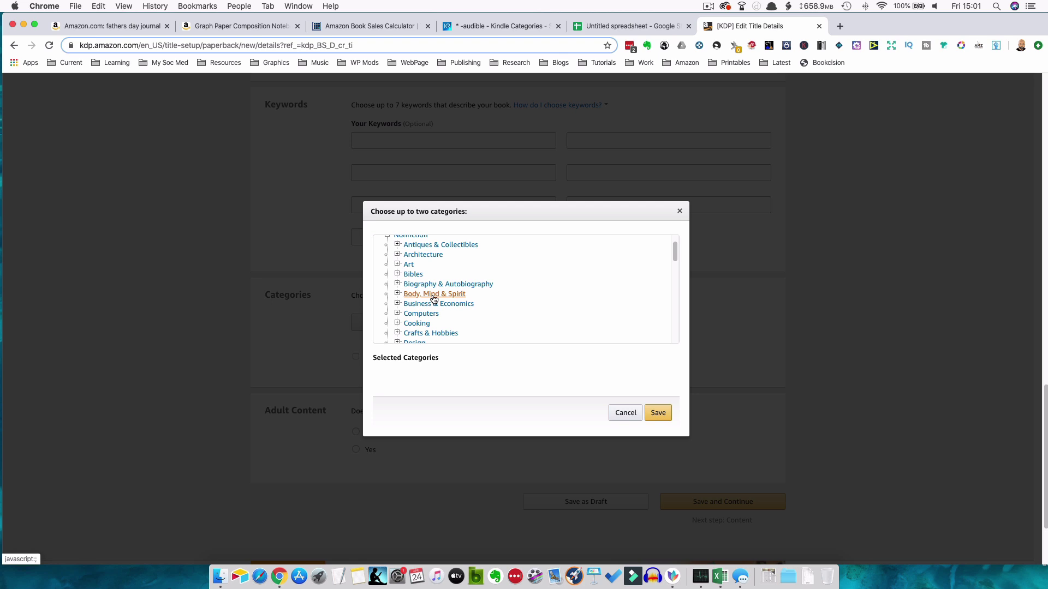
left_click(83, 26)
Step: Scroll the fathers day journal results and read a book's Best Sellers Rank
scroll(392, 212, "up", 10)
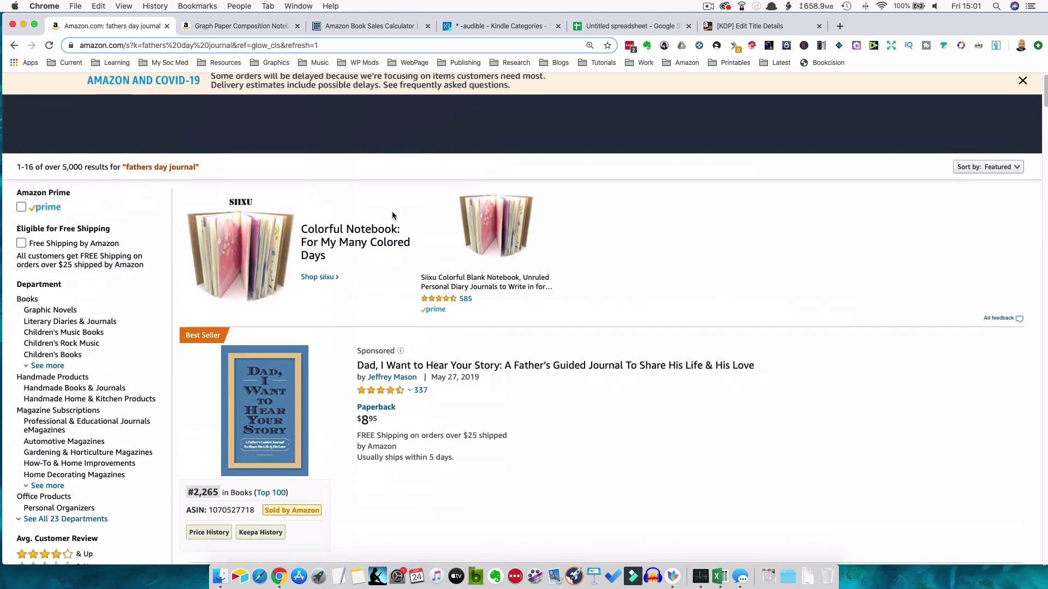
scroll(637, 337, "down", 5)
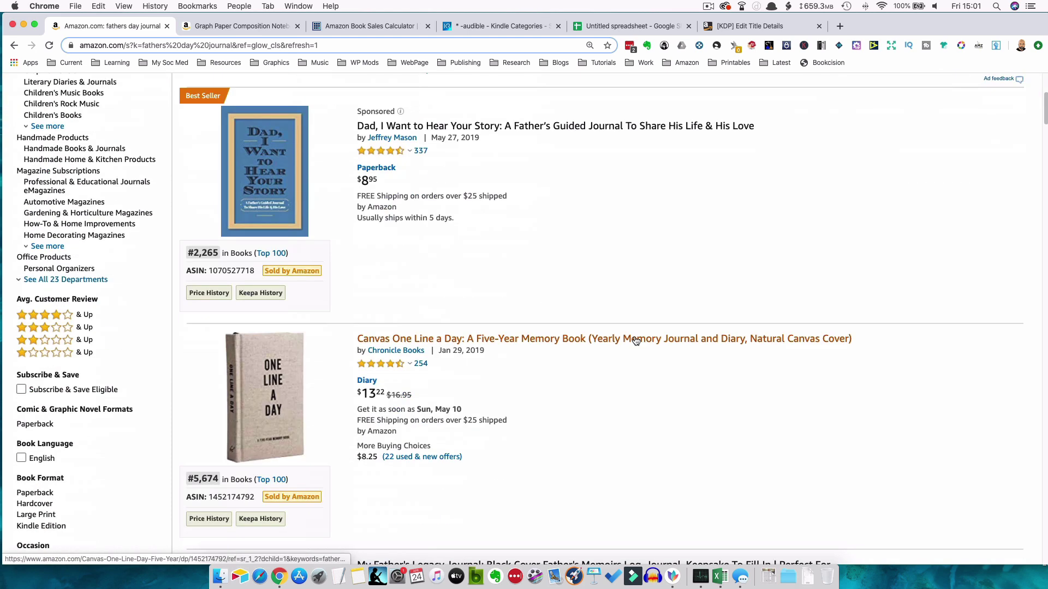
scroll(635, 340, "down", 8)
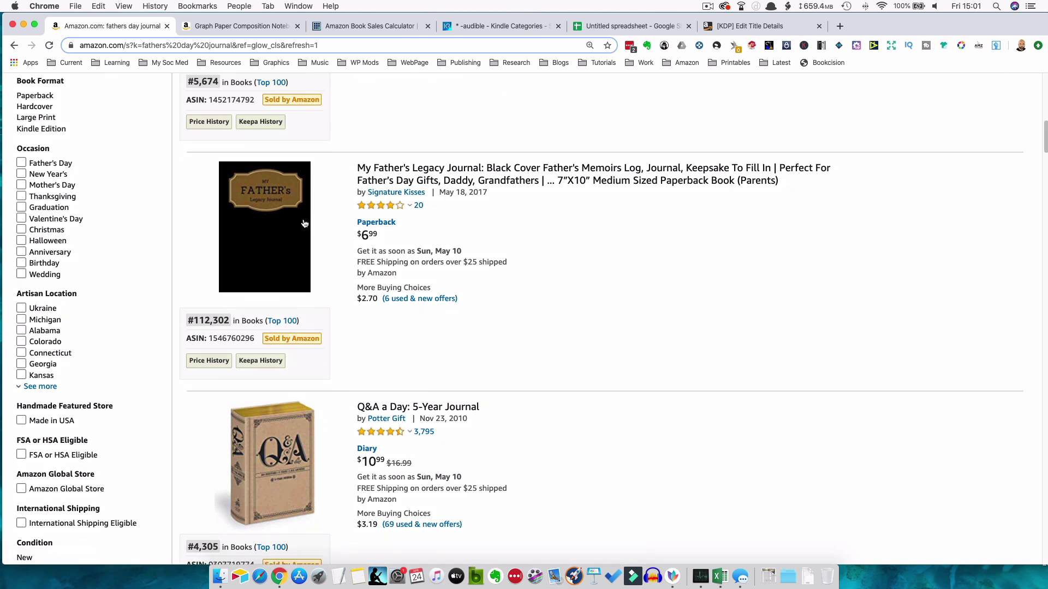
mouse_move(296, 226)
Step: Compare against the category spreadsheet, then check more results' Best Sellers Ranks
left_click(615, 27)
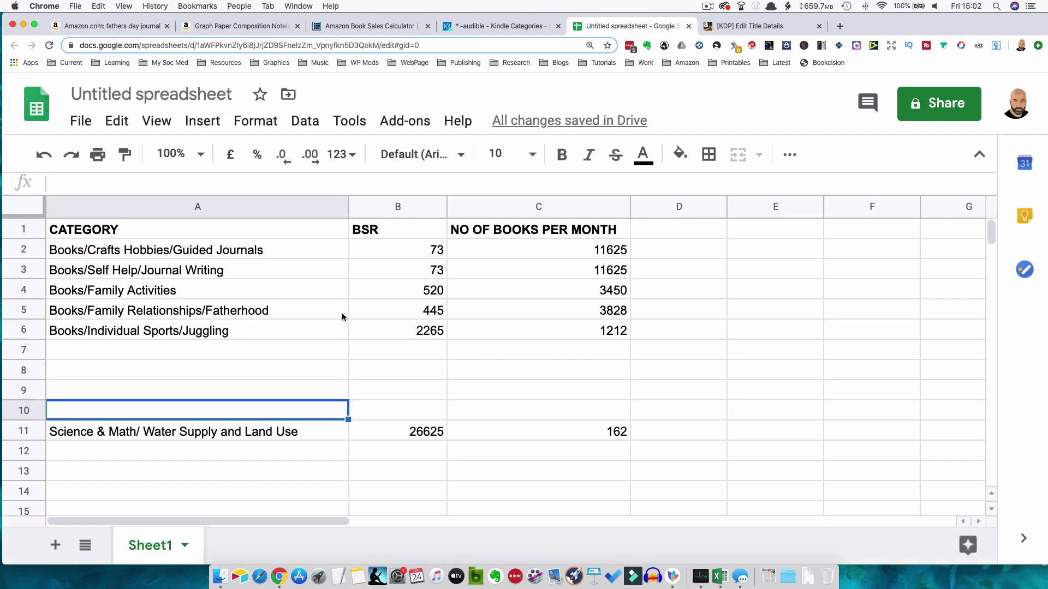
left_click(135, 31)
mouse_move(375, 361)
scroll(663, 326, "down", 5)
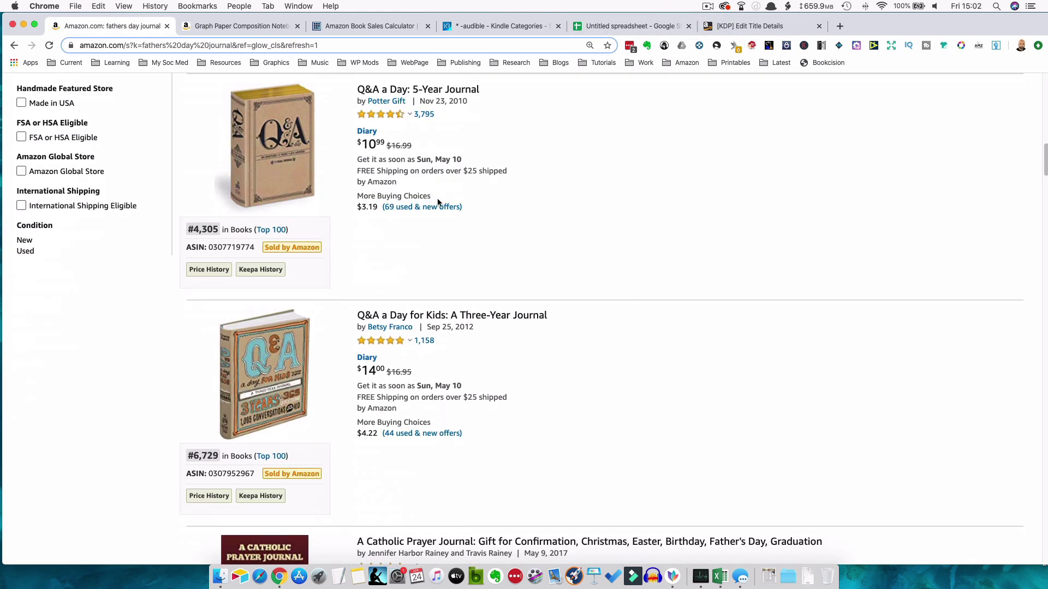
scroll(564, 224, "up", 2)
mouse_move(276, 242)
scroll(276, 241, "up", 2)
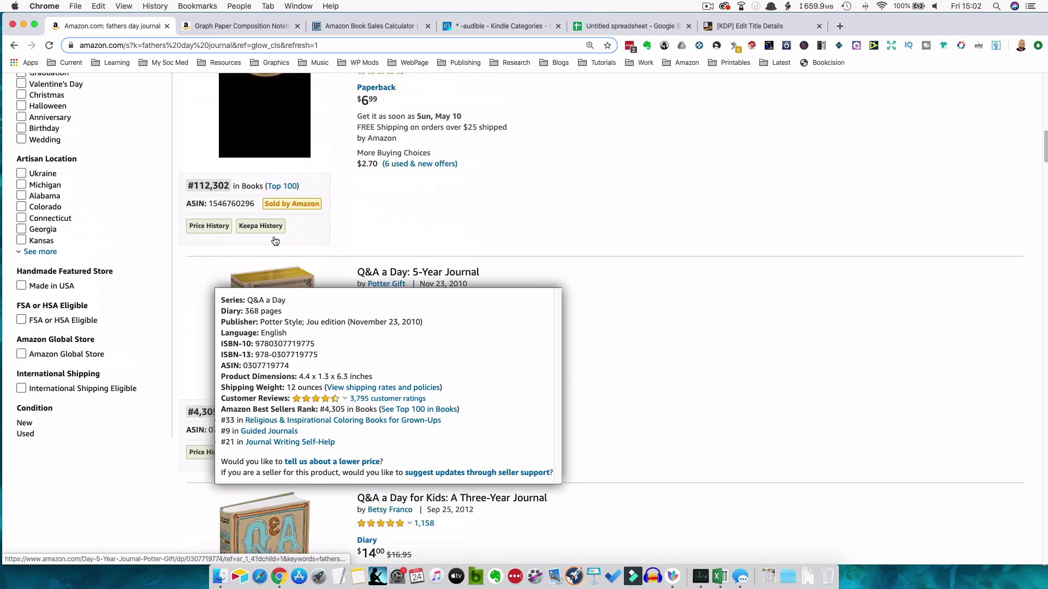
scroll(284, 240, "up", 3)
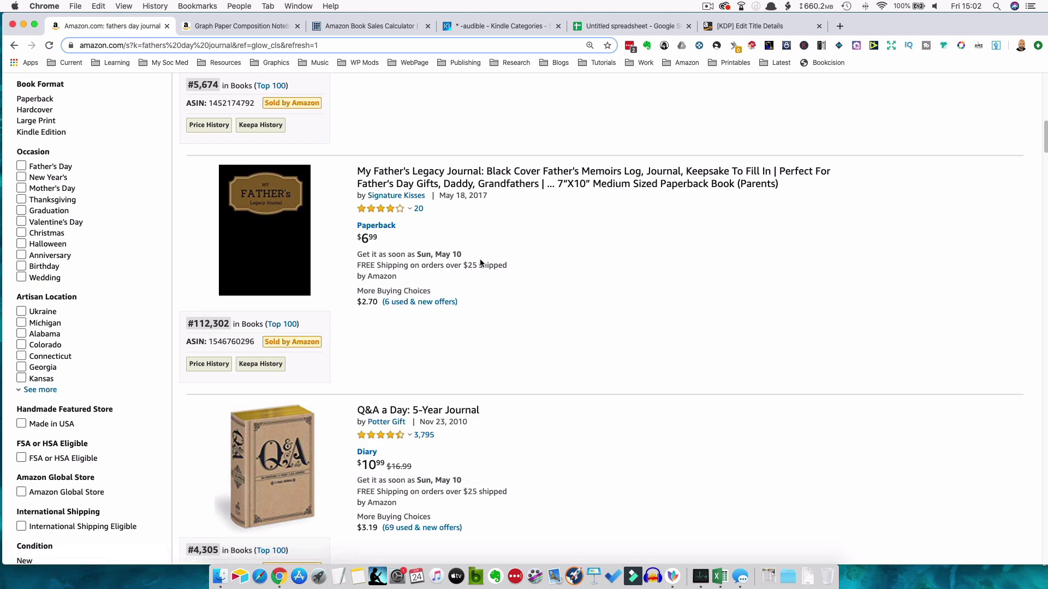
scroll(473, 264, "down", 4)
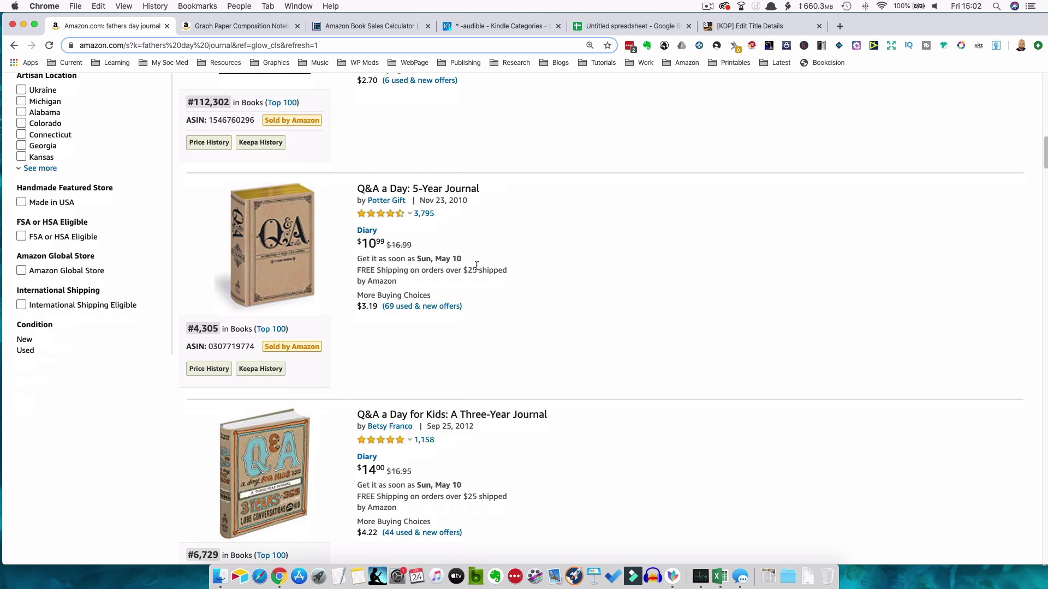
mouse_move(276, 263)
left_click(521, 28)
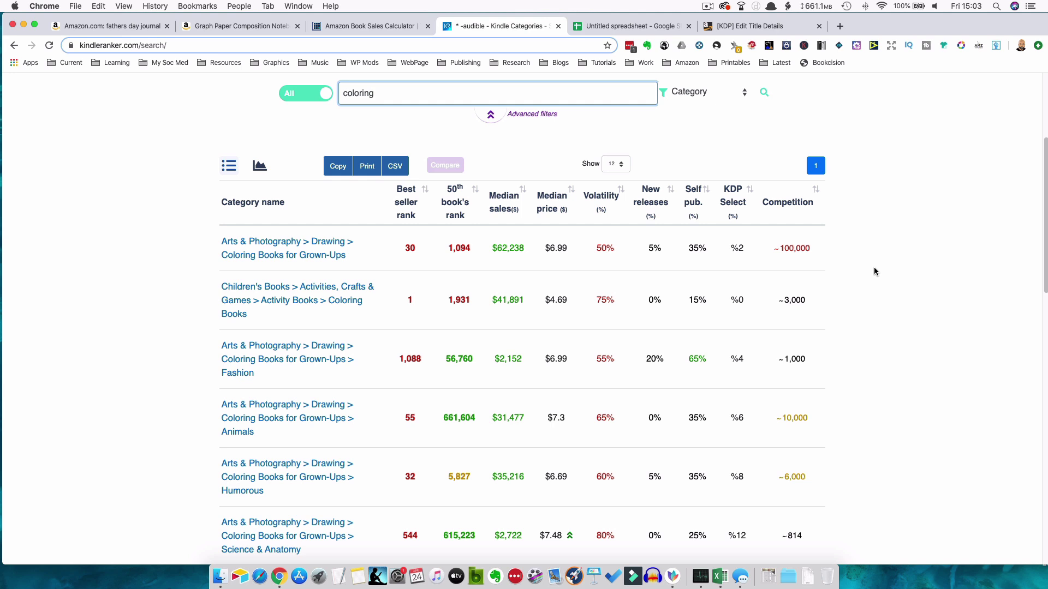
Step: Scroll KindleRanker's coloring category results and check their best seller ranks
scroll(874, 271, "up", 5)
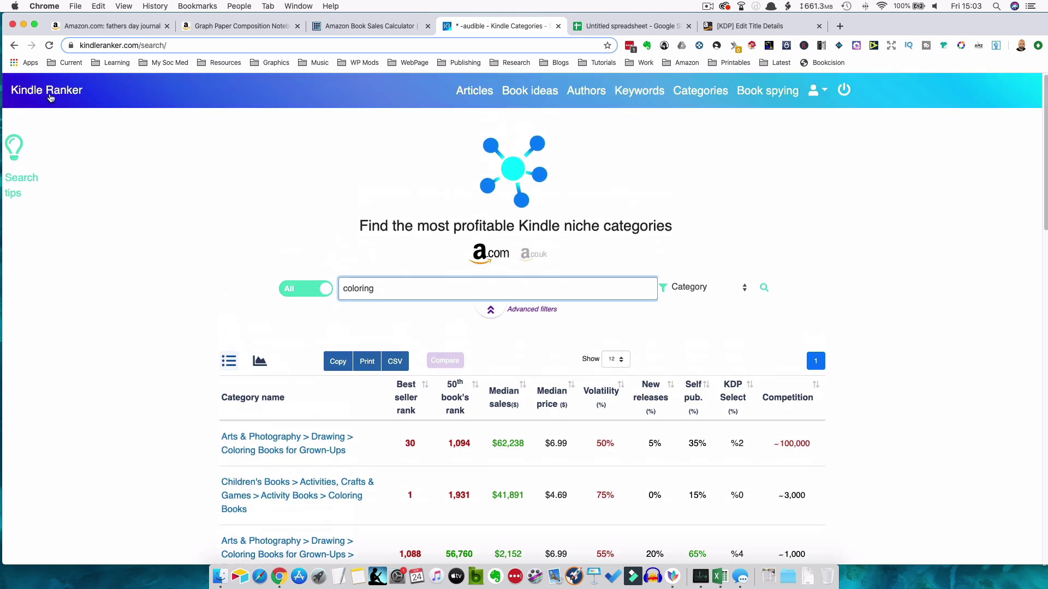
scroll(738, 213, "down", 2)
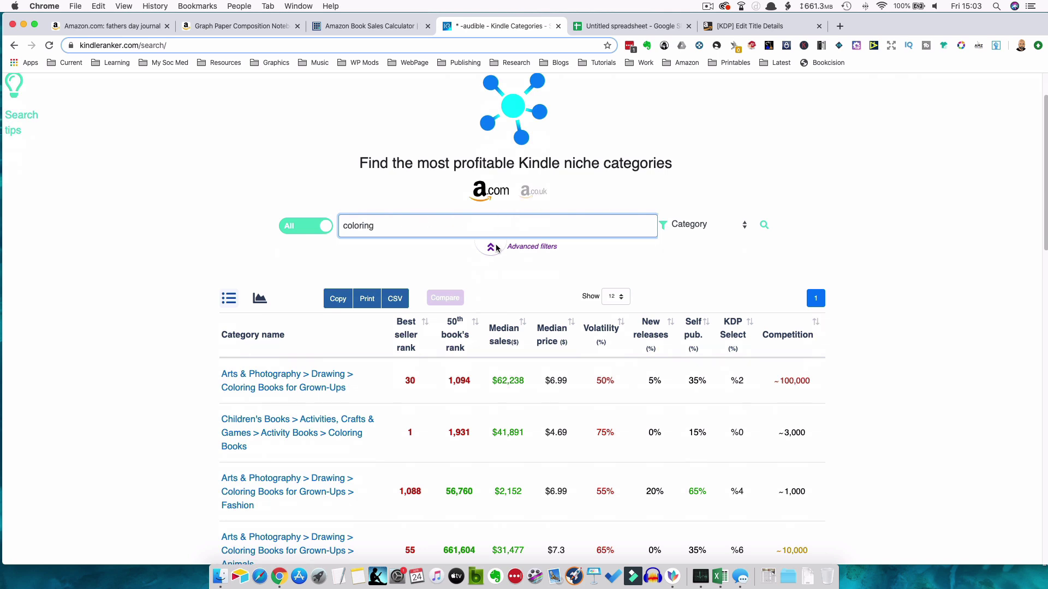
scroll(955, 233, "down", 5)
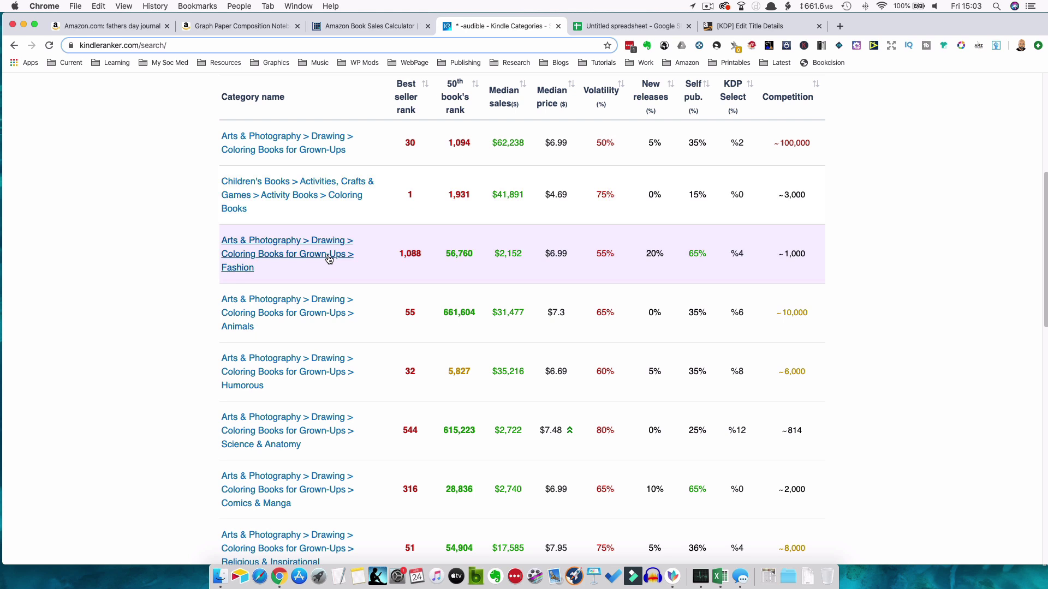
scroll(327, 262, "down", 5)
scroll(329, 264, "down", 2)
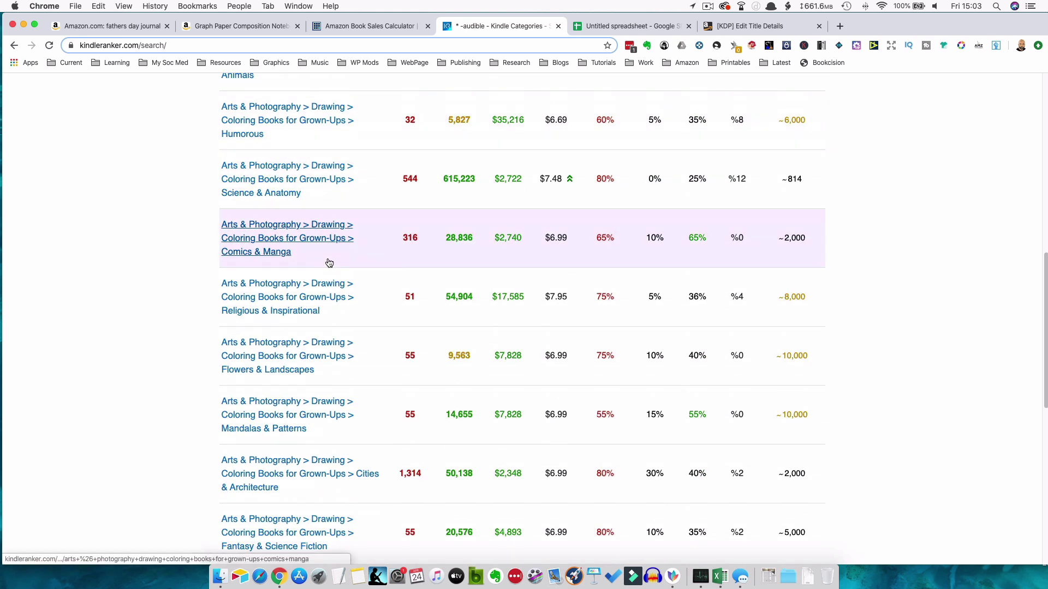
scroll(332, 272, "down", 2)
scroll(334, 283, "down", 3)
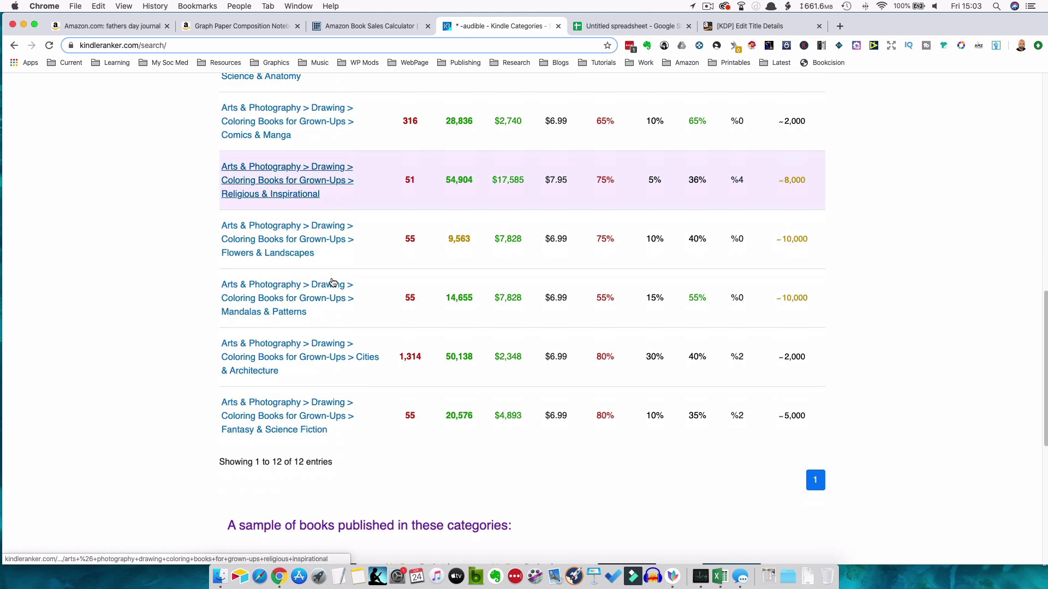
scroll(334, 282, "up", 15)
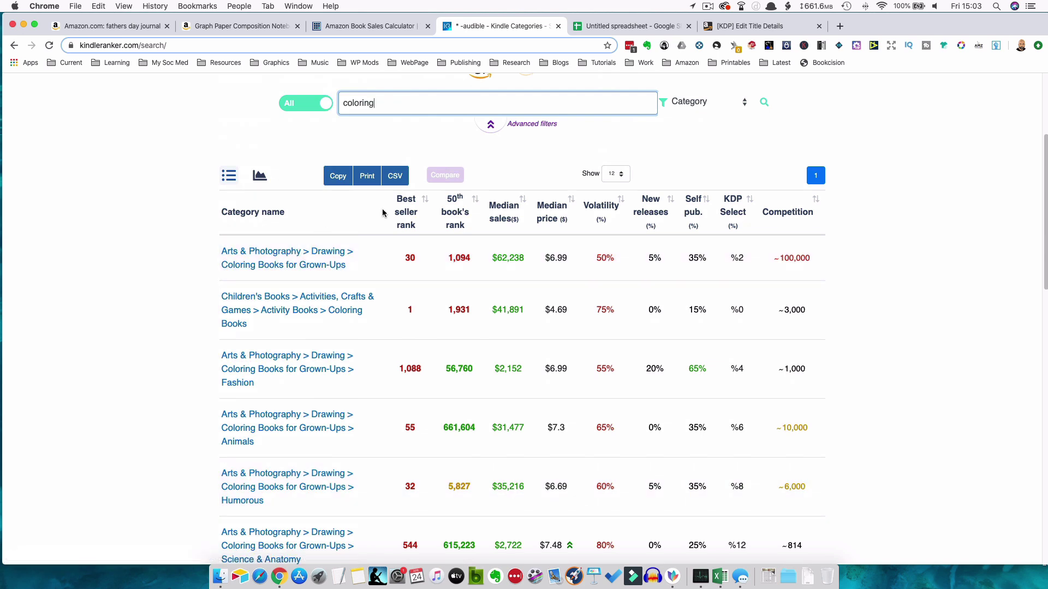
mouse_move(412, 261)
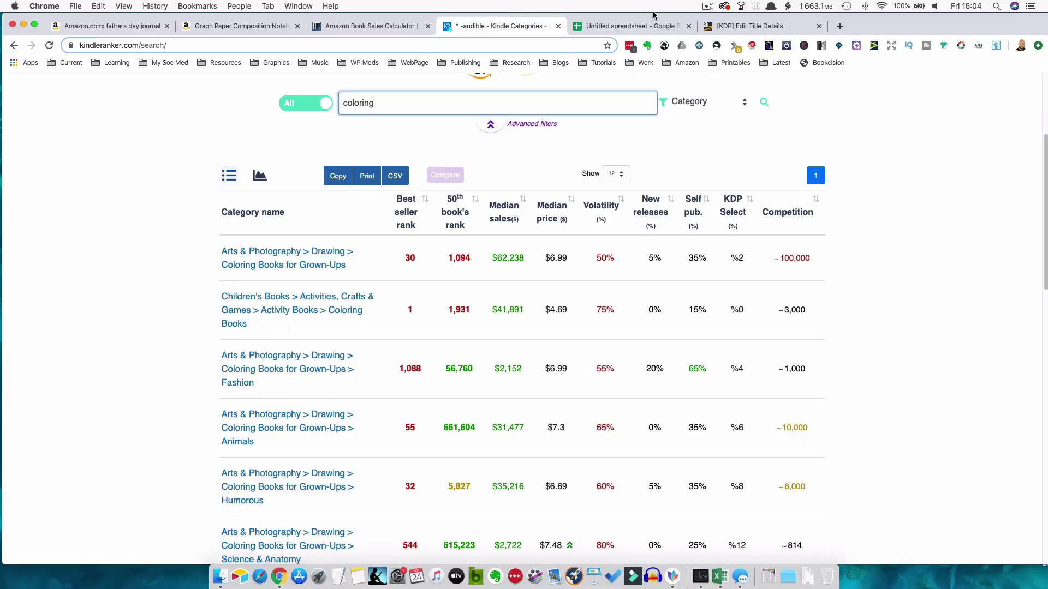
left_click(622, 26)
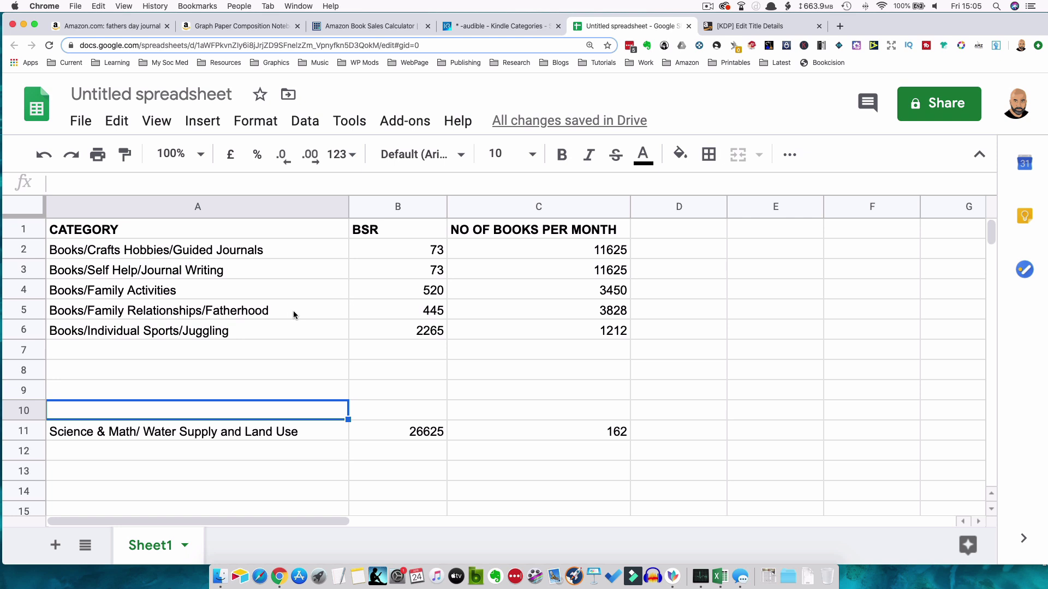
Step: Go back to the fathers day journal results showing Q&A a Day at BSR #4,305
left_click(94, 28)
Step: Check the Guided Journals category, then find My Father's Legacy Journal at #130,378 in Books
mouse_move(268, 276)
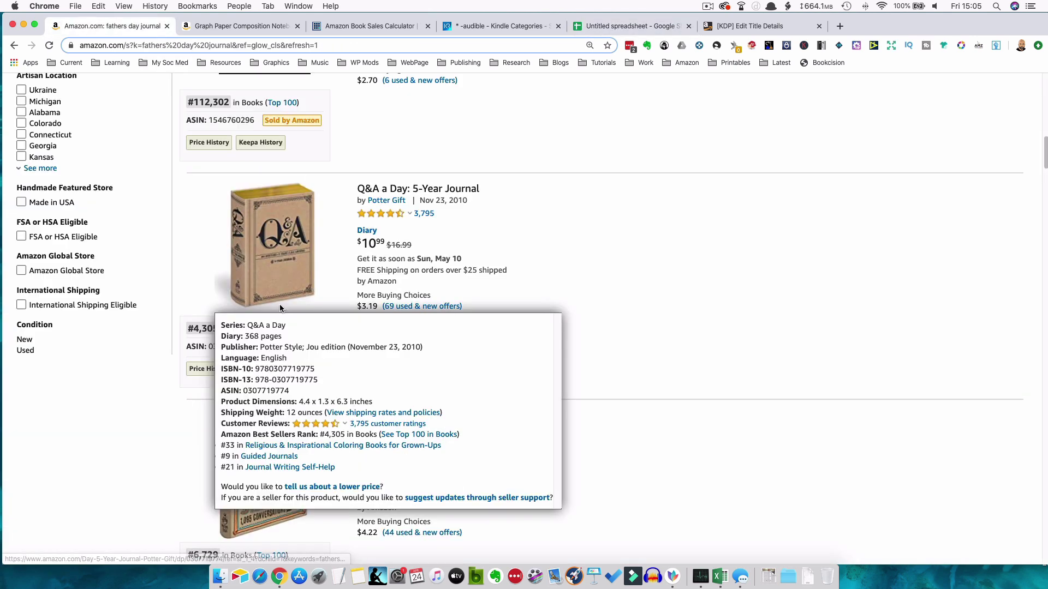
left_click(288, 456)
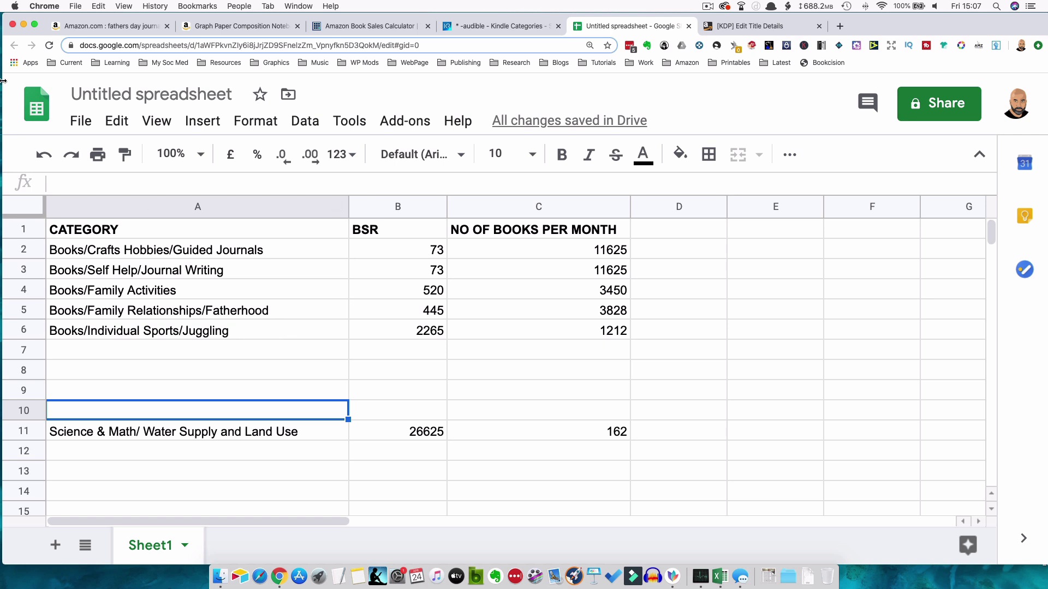
left_click(86, 27)
scroll(481, 202, "up", 15)
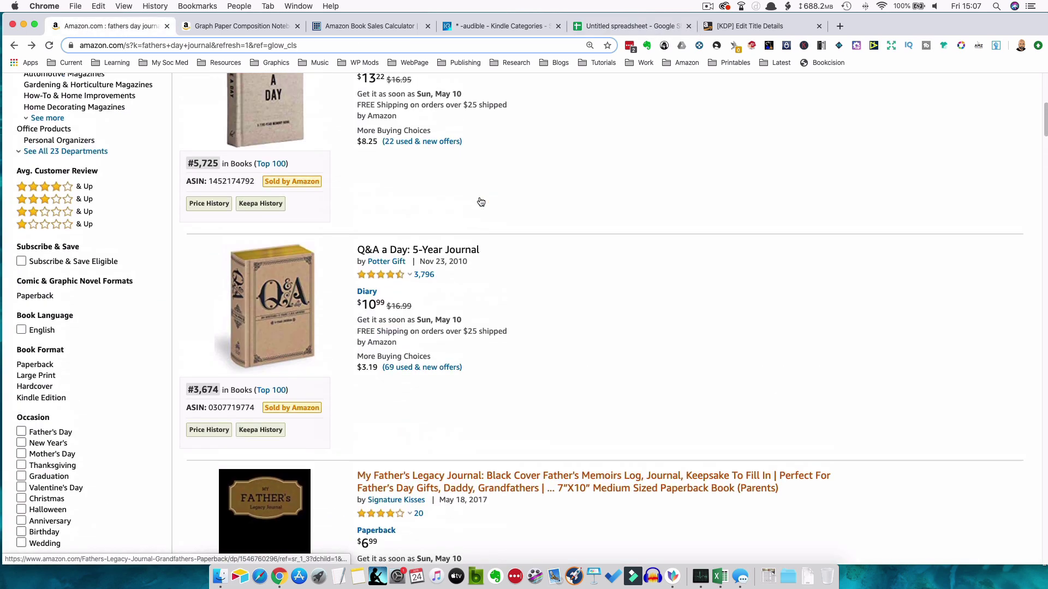
scroll(481, 203, "down", 10)
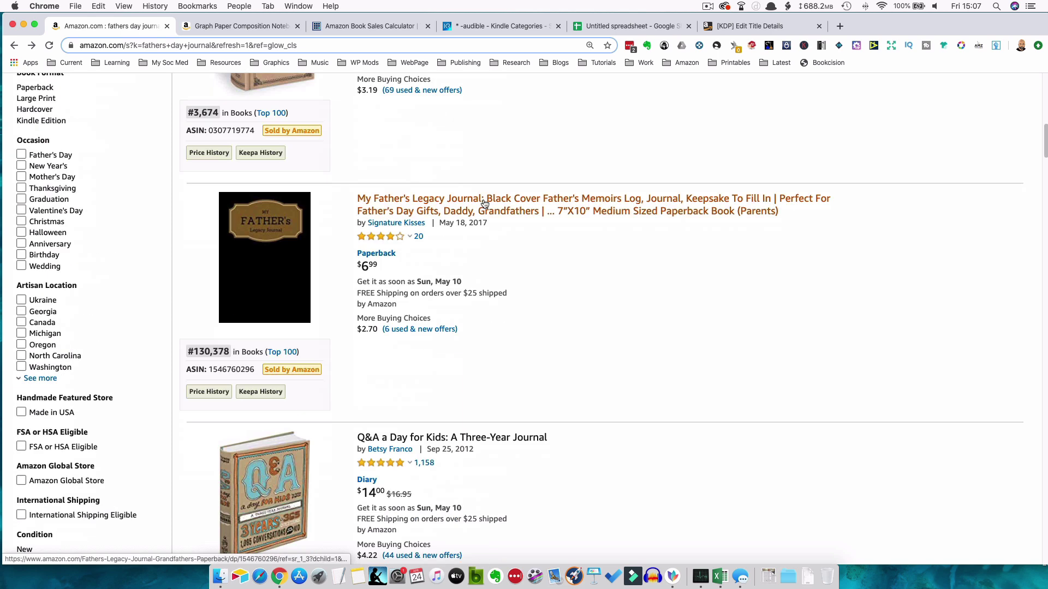
mouse_move(261, 263)
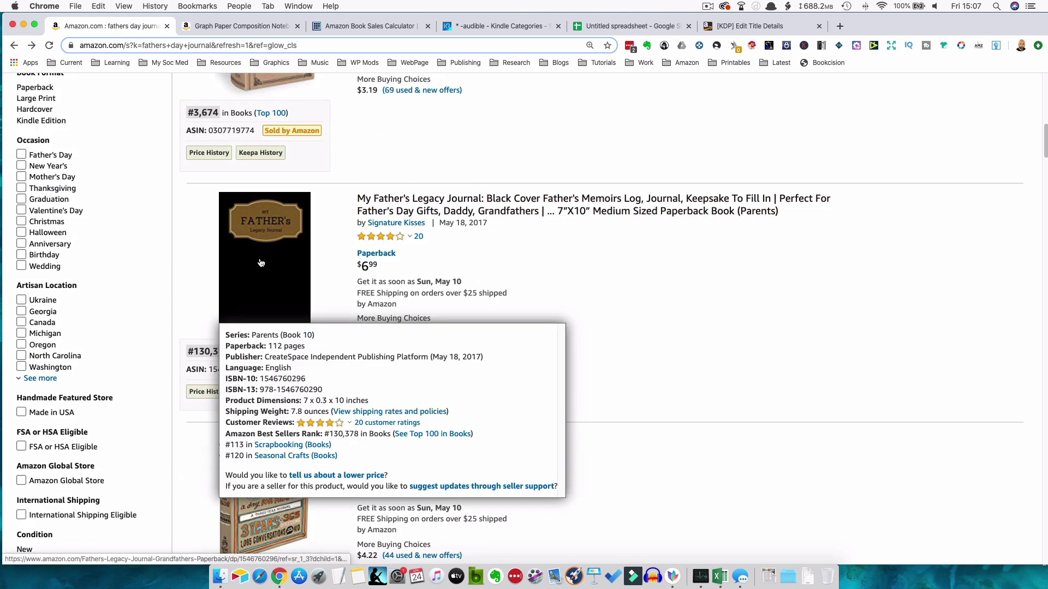
scroll(261, 263, "down", 5)
Step: Open Best Sellers in Guided Journals from Q&A a Day's details; the top book ranks #68
scroll(284, 171, "up", 7)
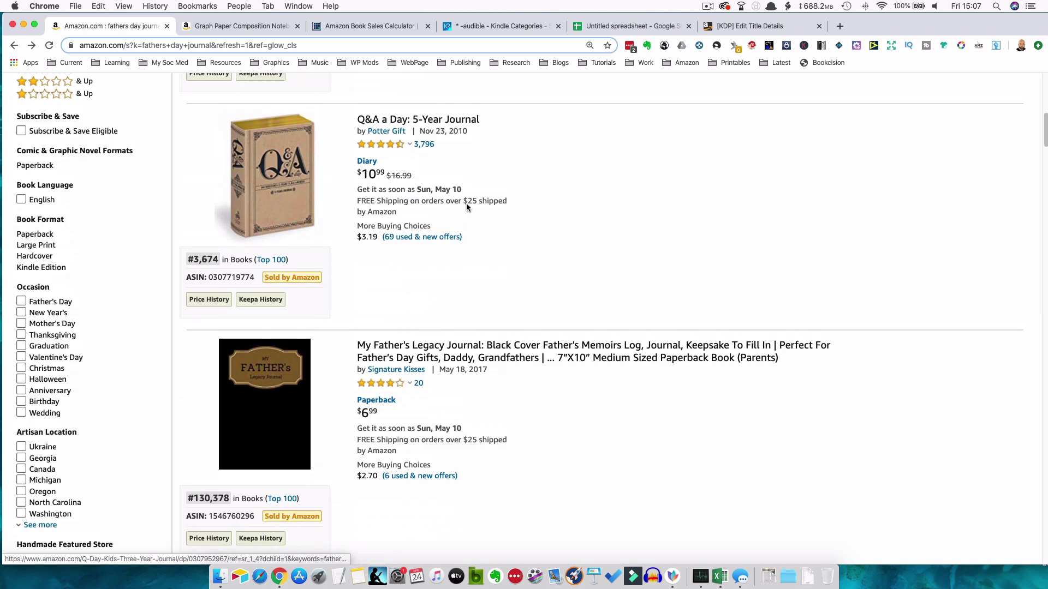
mouse_move(284, 178)
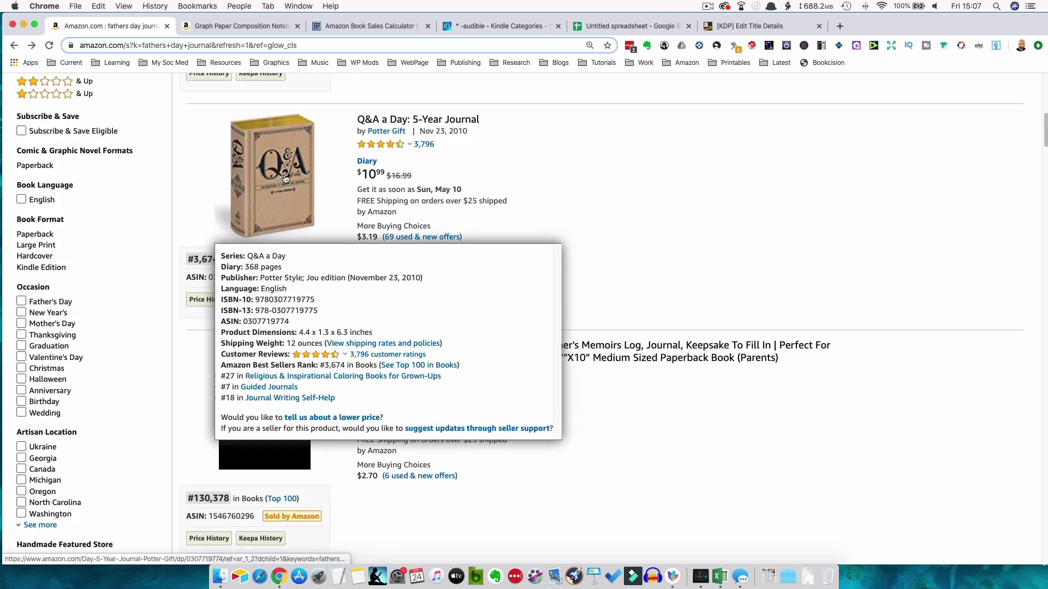
left_click(270, 387)
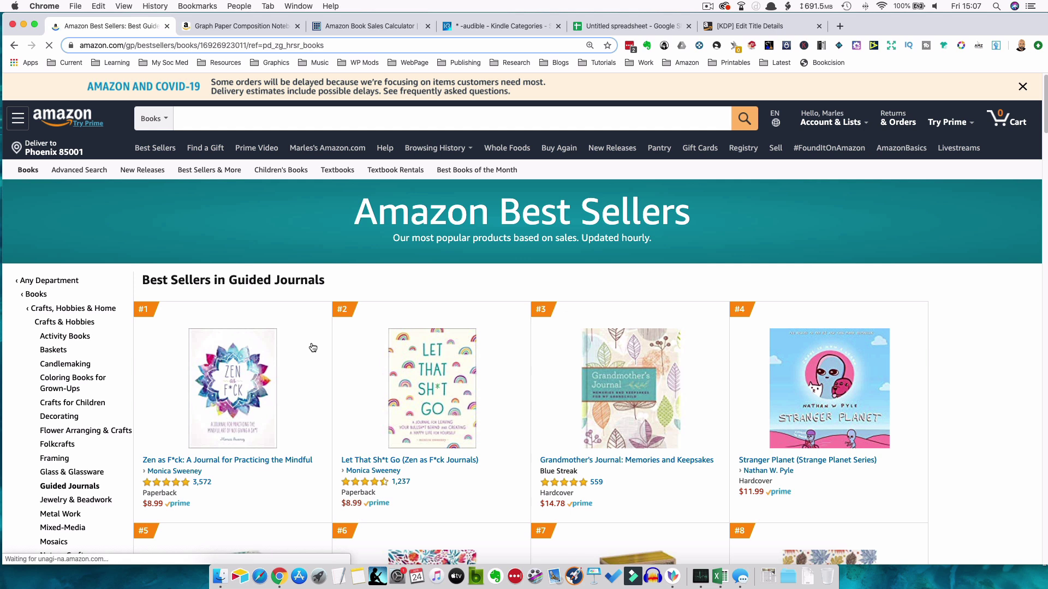
scroll(313, 348, "down", 3)
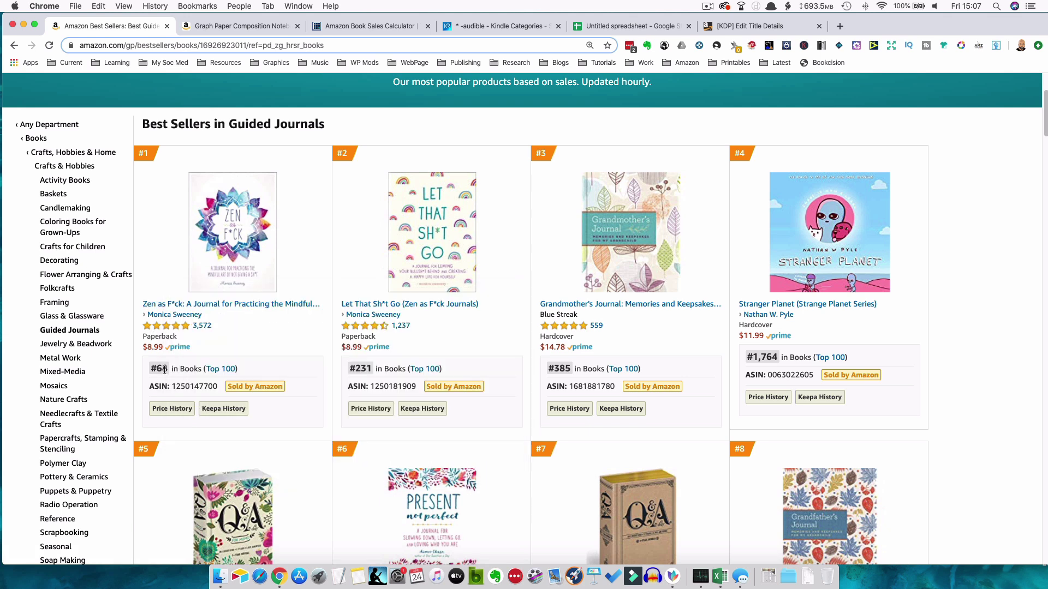
Step: Change the Guided Journals BSR in cell B2 from 73 to 68
key("super+5")
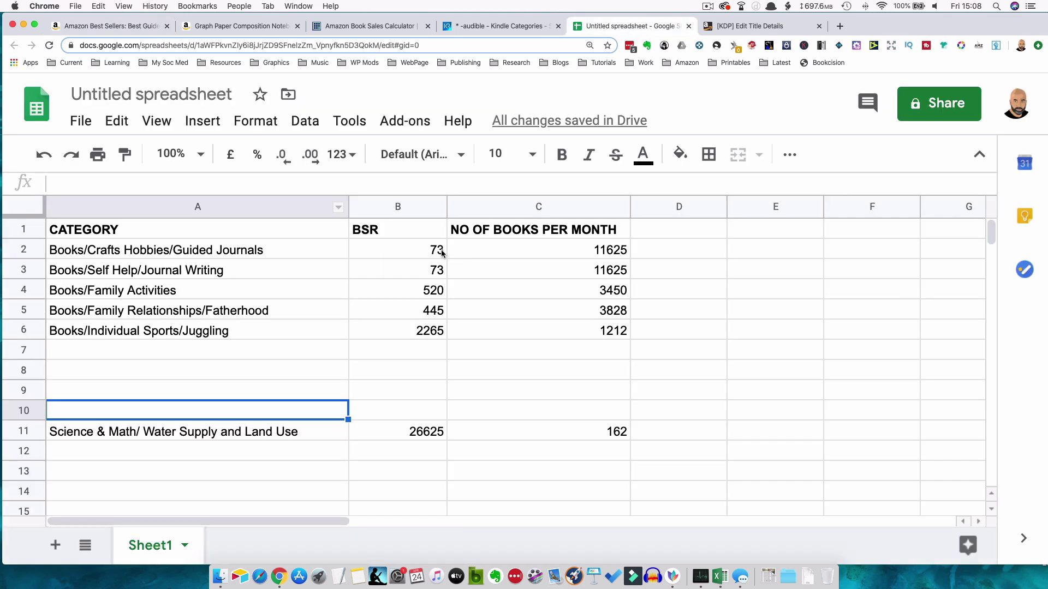
left_click(438, 249)
double_click(438, 250)
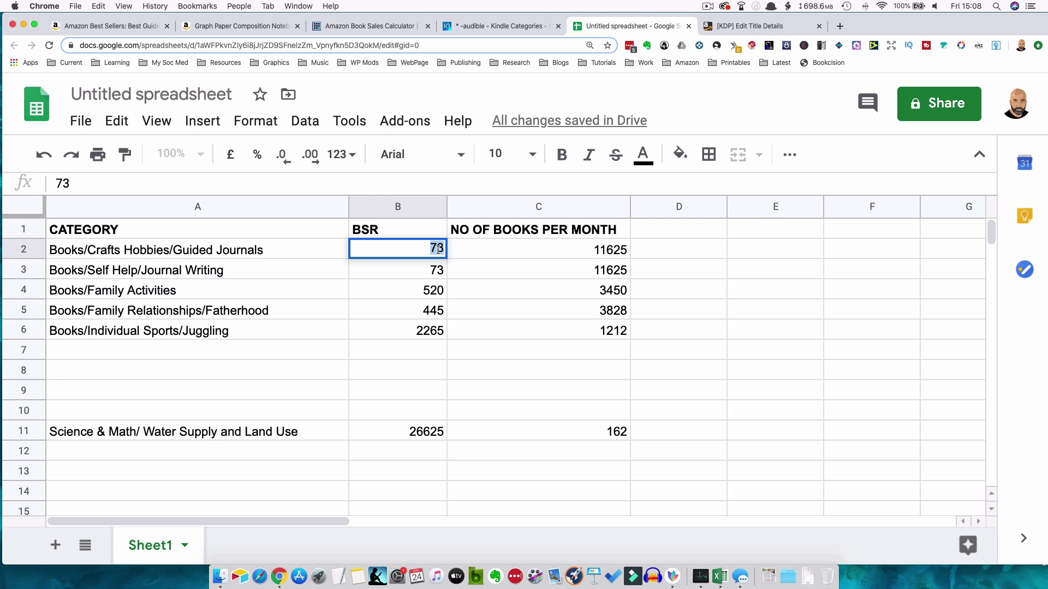
type("68")
key("super+1")
Step: Review the Best Sellers in Journal Writing Self-Help list linked from Q&A a Day's details
left_click(15, 46)
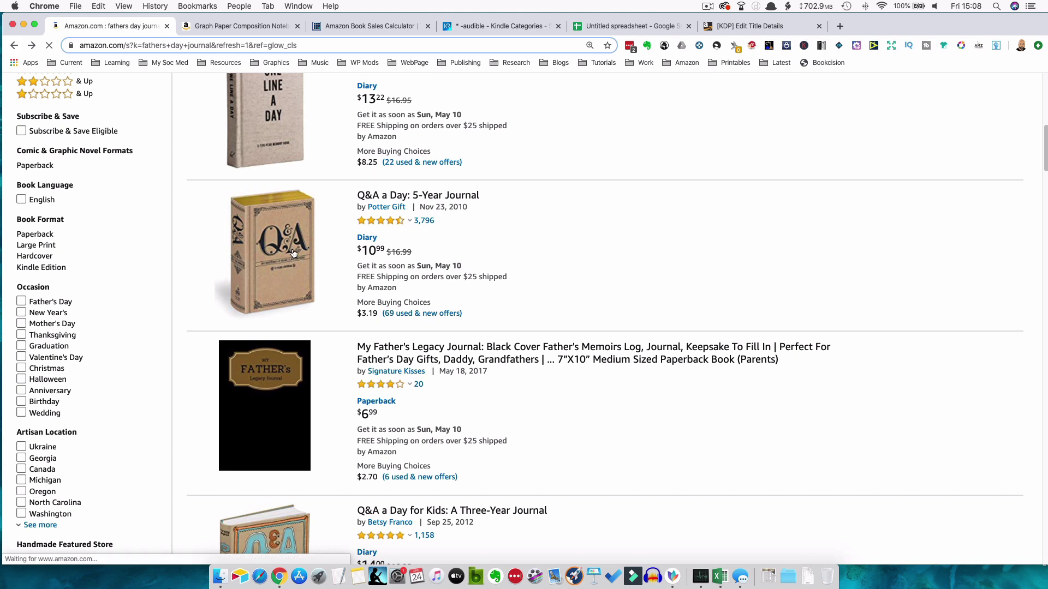
scroll(293, 406, "down", 3)
mouse_move(293, 407)
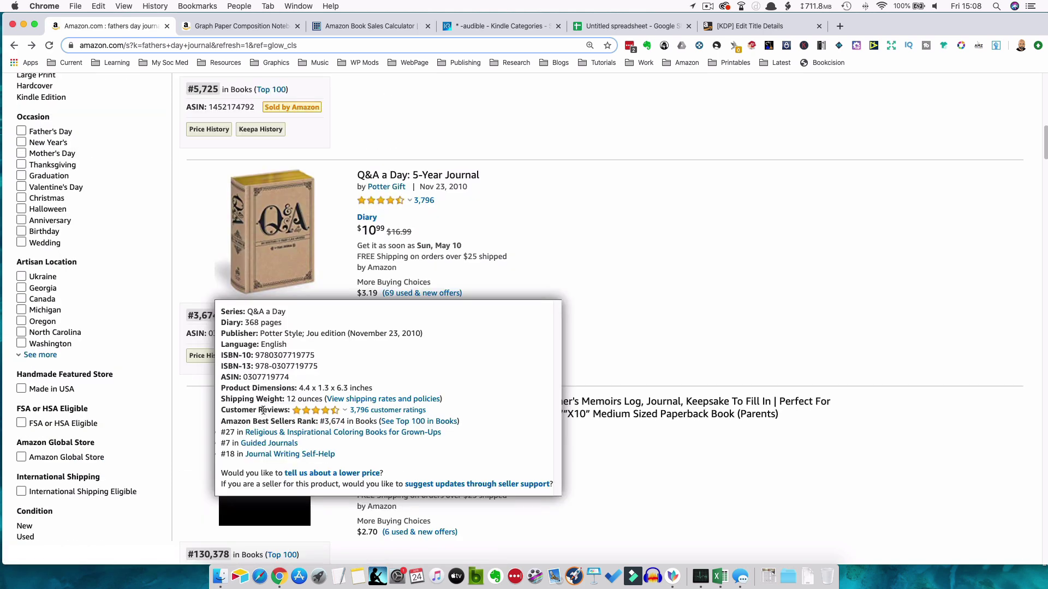
left_click(280, 456)
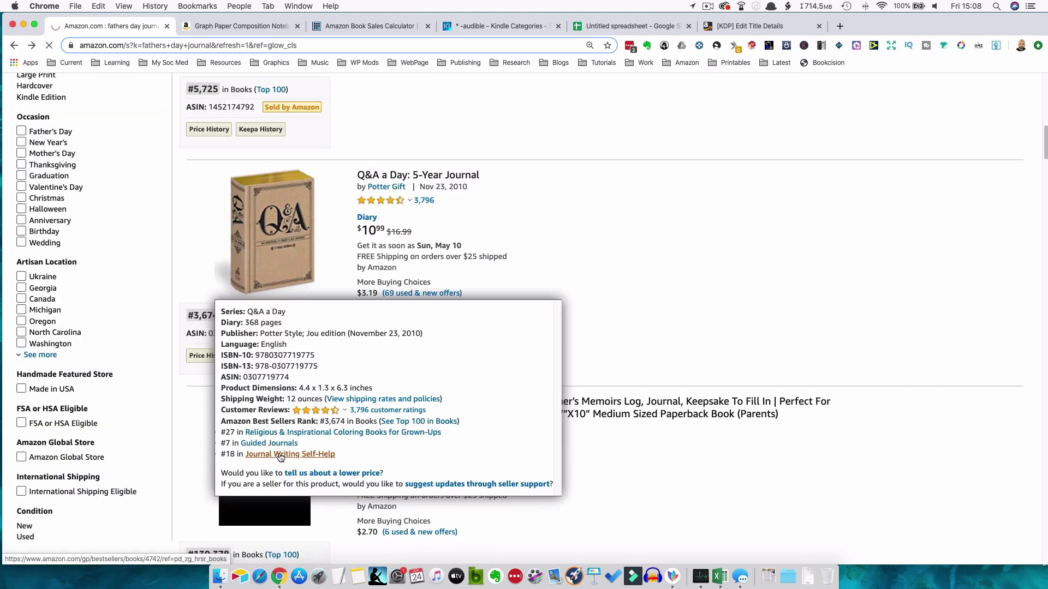
scroll(321, 440, "down", 3)
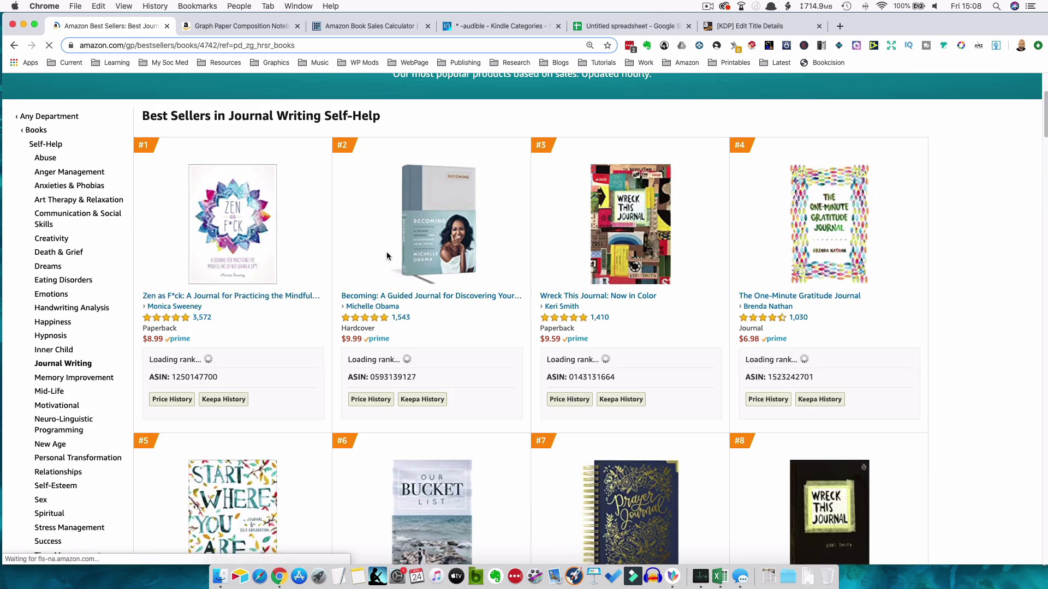
left_click(627, 30)
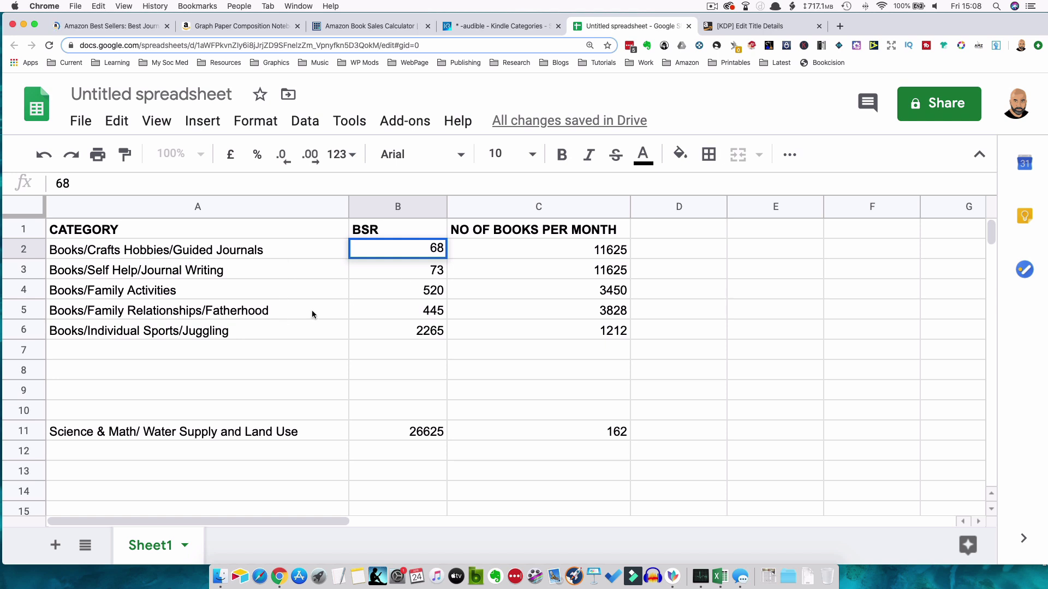
key("Return")
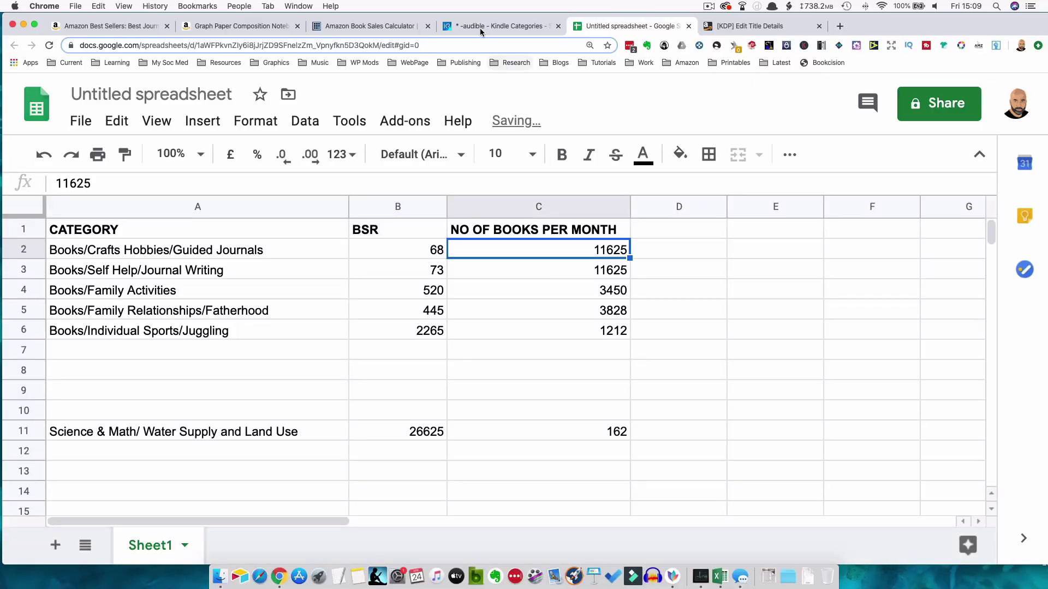
Step: Enter BSR 68 in the sales calculator, giving 12099 monthly and 807 daily sales
left_click(371, 29)
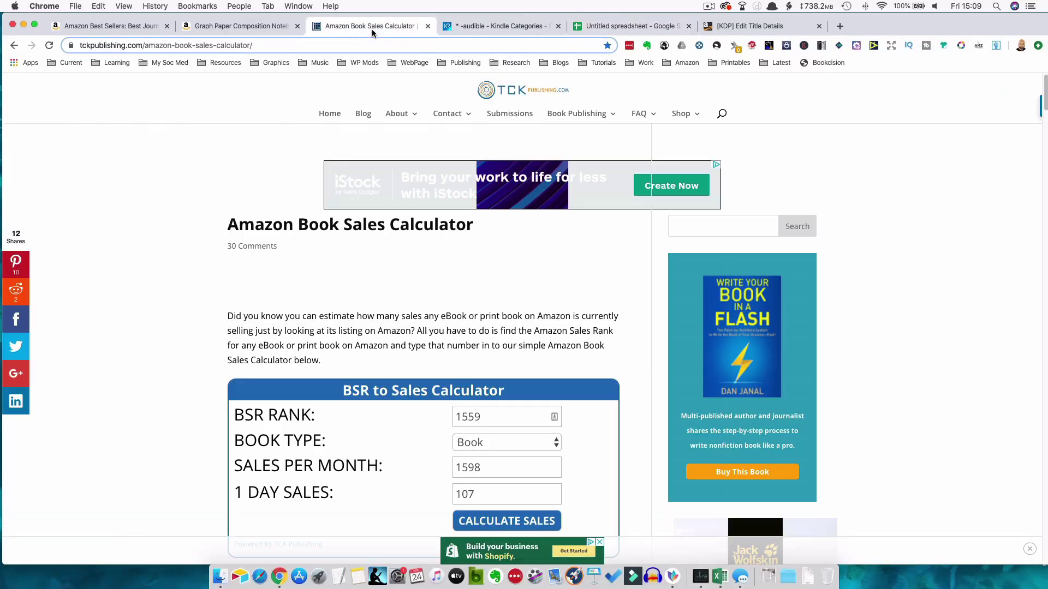
scroll(497, 273, "down", 2)
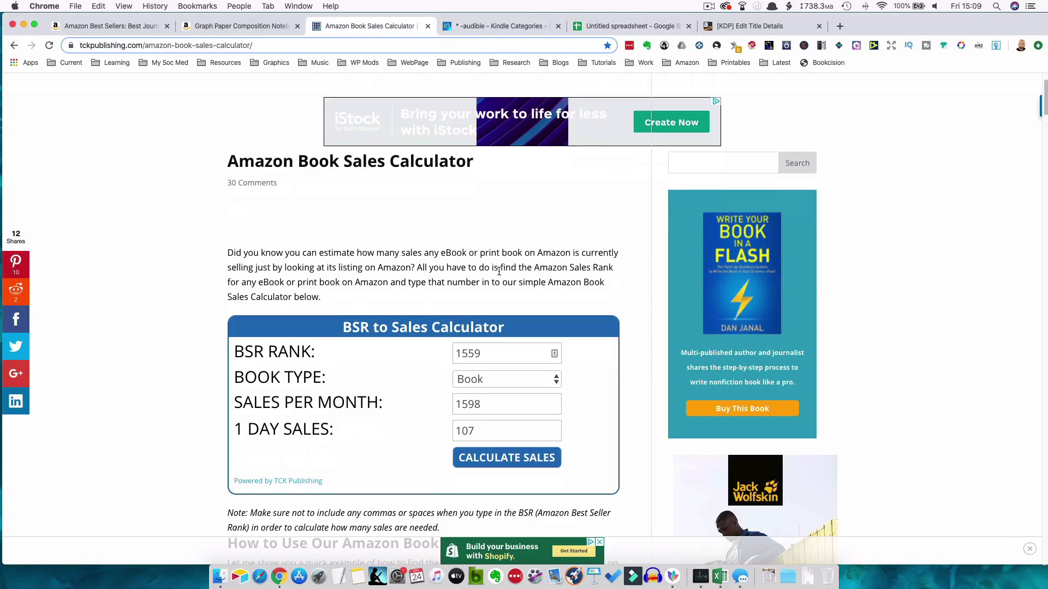
left_click(628, 27)
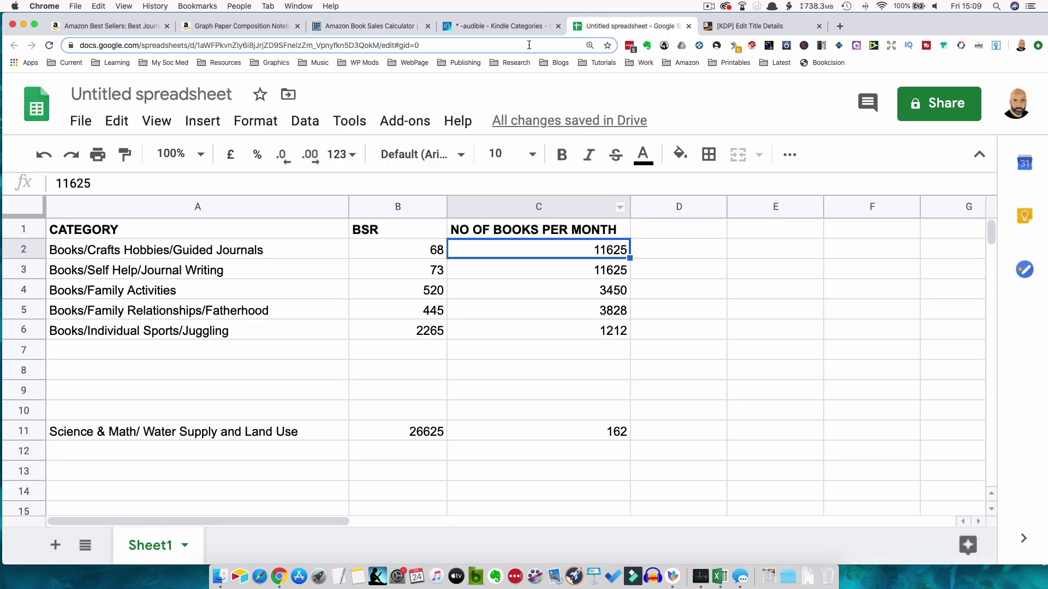
left_click(364, 29)
double_click(492, 355)
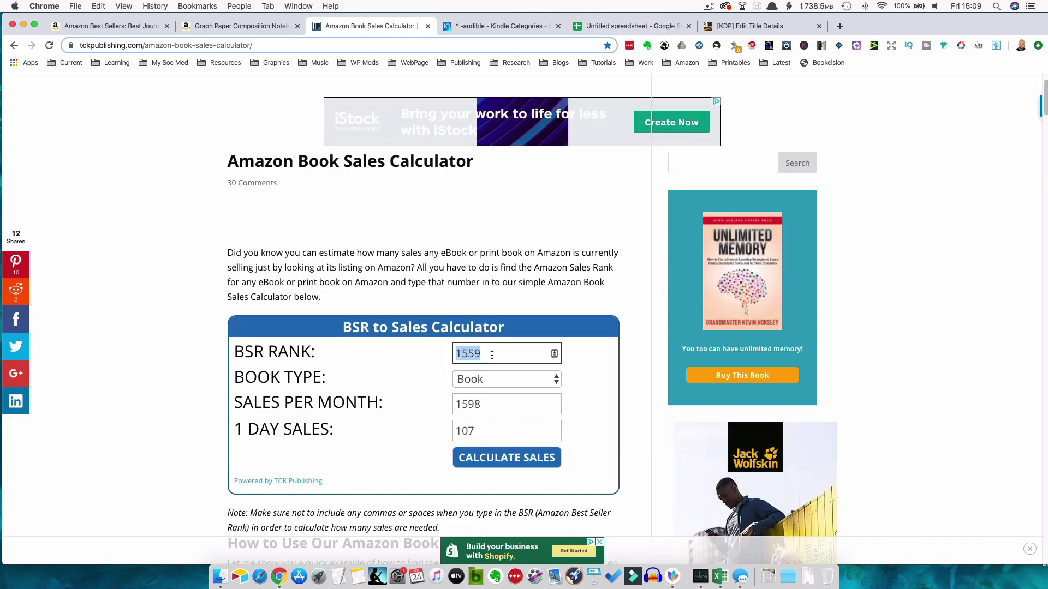
type("68")
left_click(514, 462)
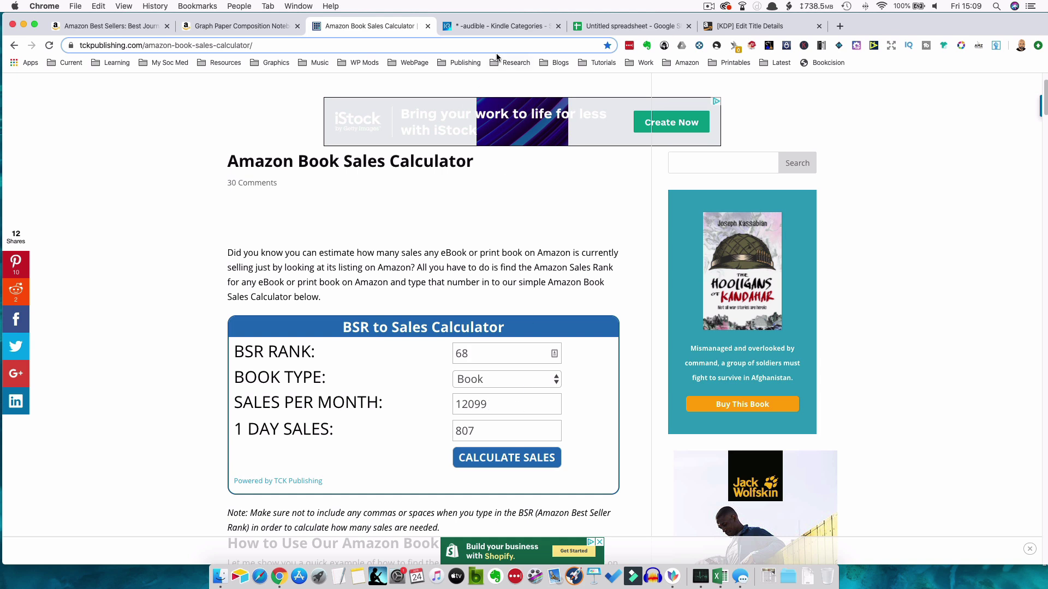
Step: Retype Guided Journals' books-per-month value in C2 as 12099
left_click(632, 26)
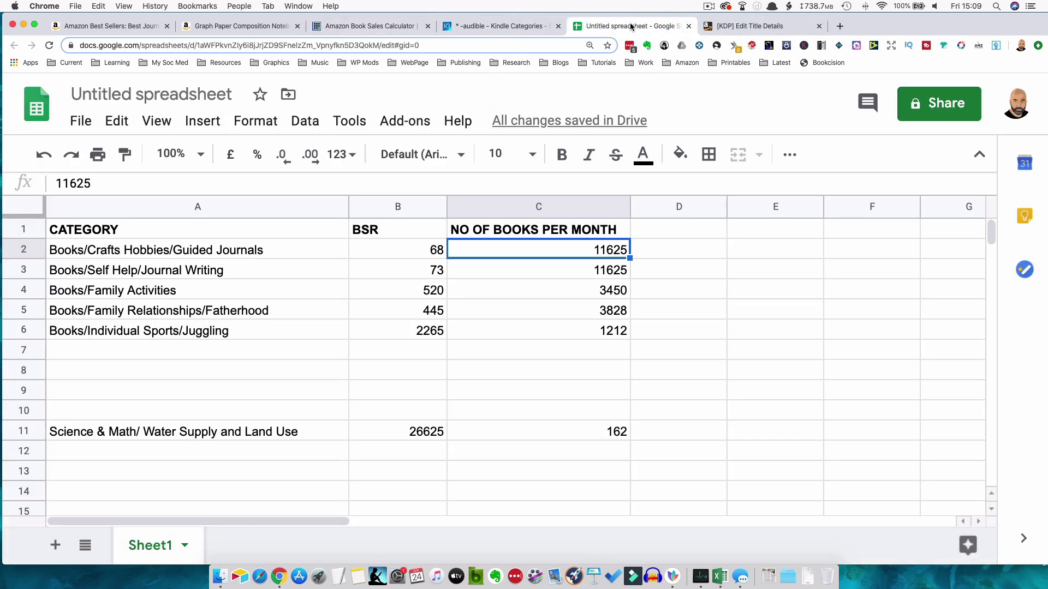
double_click(604, 252)
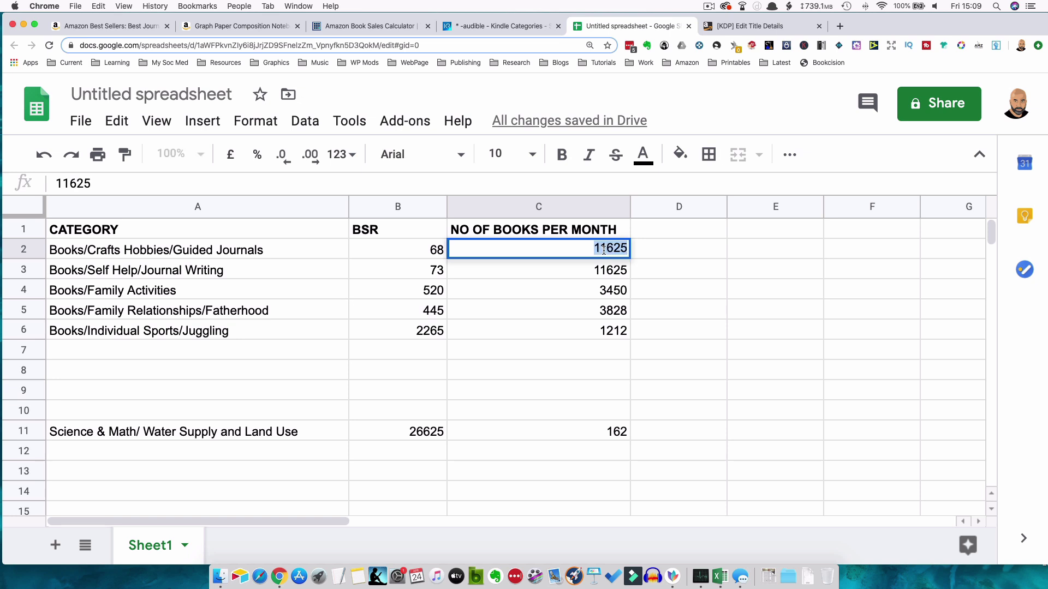
type("120")
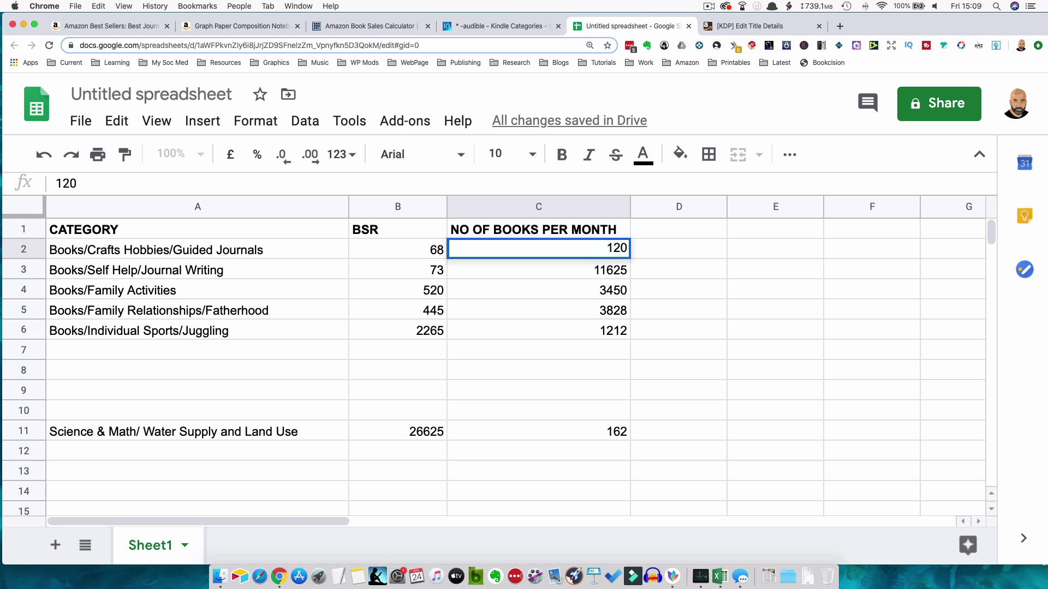
type("99")
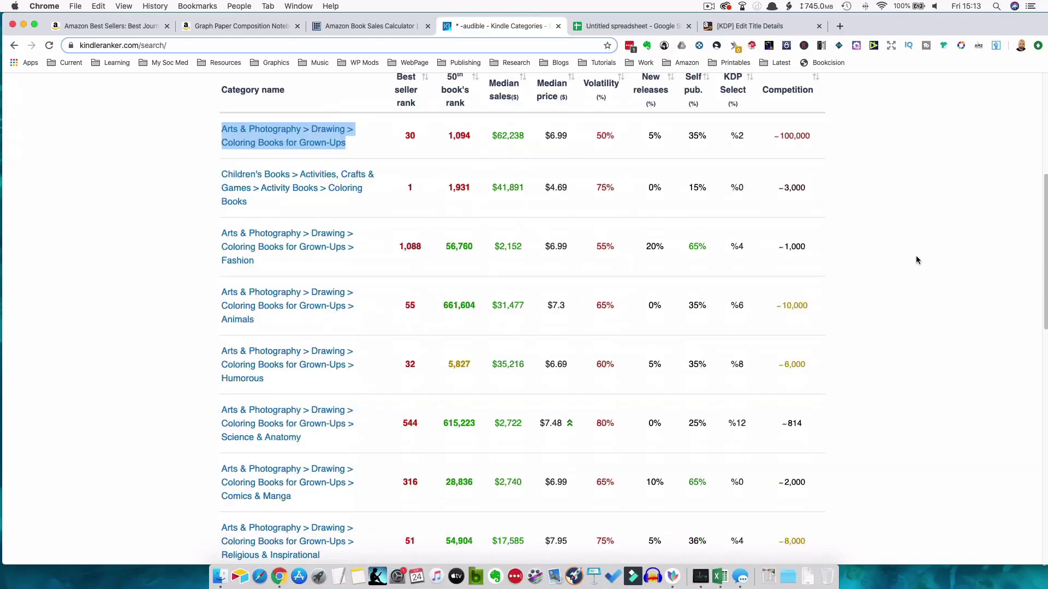
scroll(944, 260, "down", 1)
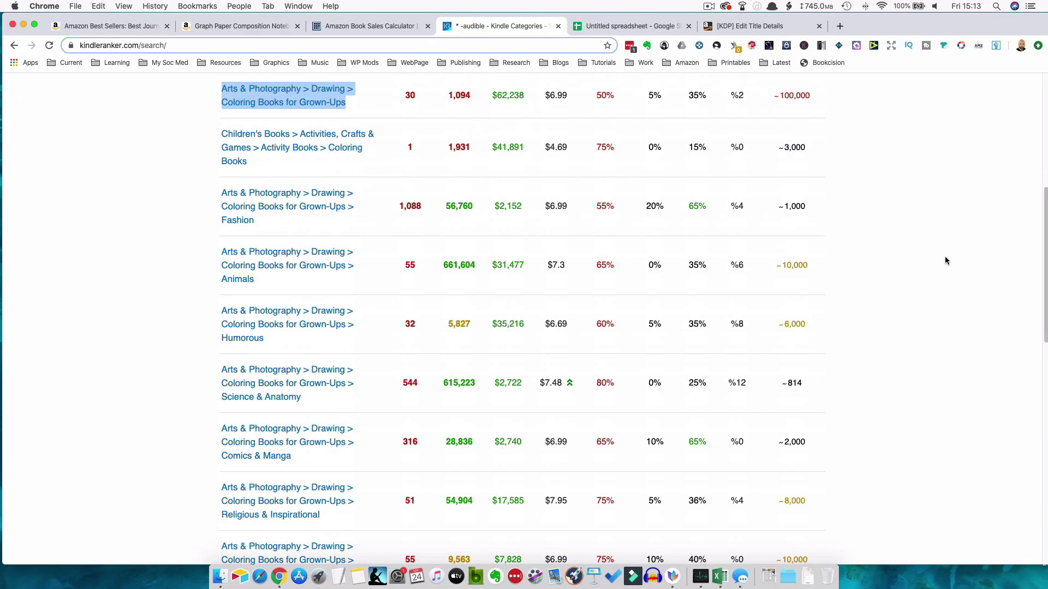
left_click(643, 220)
scroll(578, 229, "up", 3)
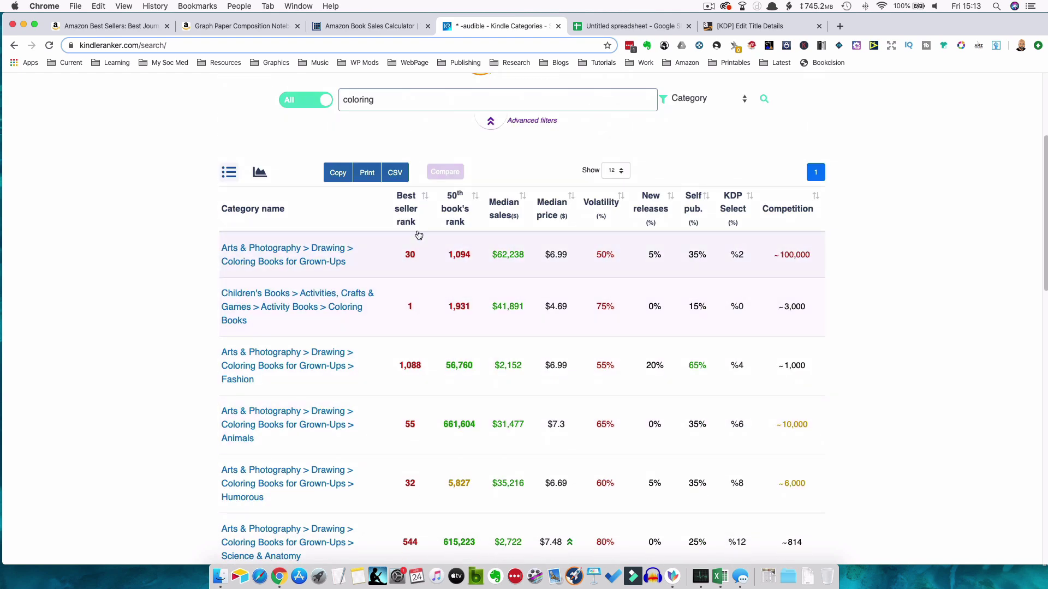
mouse_move(413, 220)
mouse_move(412, 257)
scroll(437, 257, "down", 3)
scroll(453, 257, "up", 3)
scroll(431, 255, "down", 10)
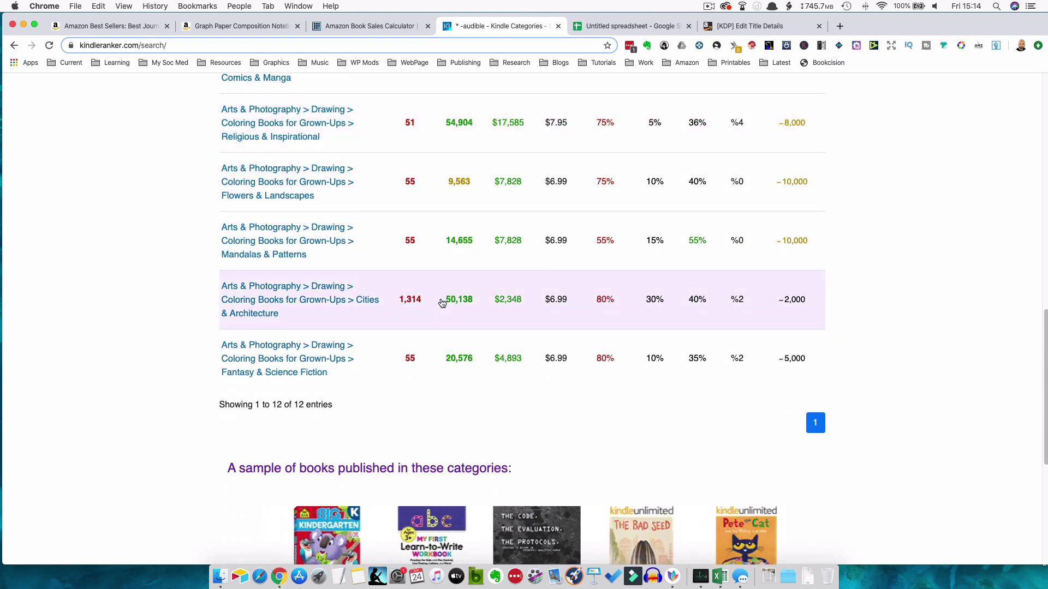
scroll(439, 302, "up", 9)
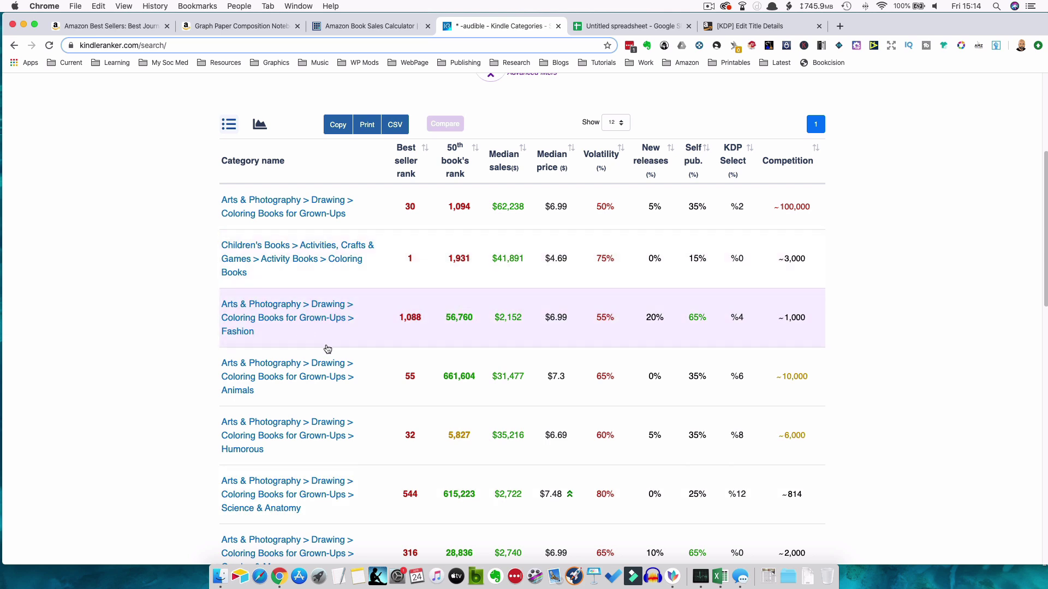
scroll(398, 379, "down", 10)
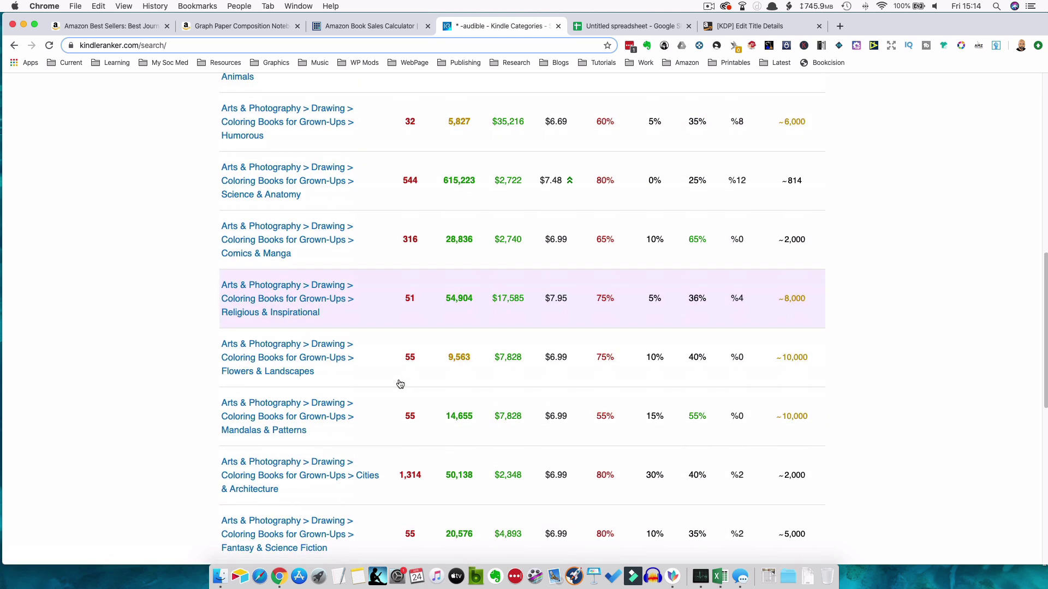